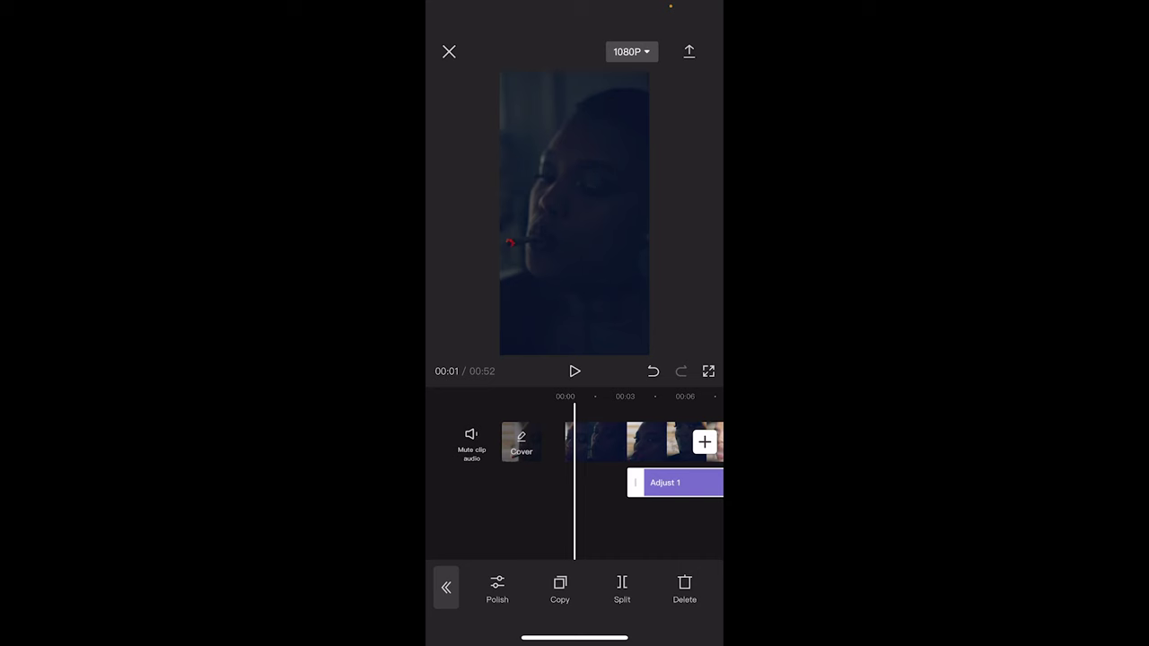
Return the playhead to 00:00 and stretch Adjust 1 so it starts at 00:00.
mouse_move(610, 440)
left_mouse_down()
mouse_move(632, 439)
mouse_move(576, 440)
mouse_move(631, 440)
left_mouse_up()
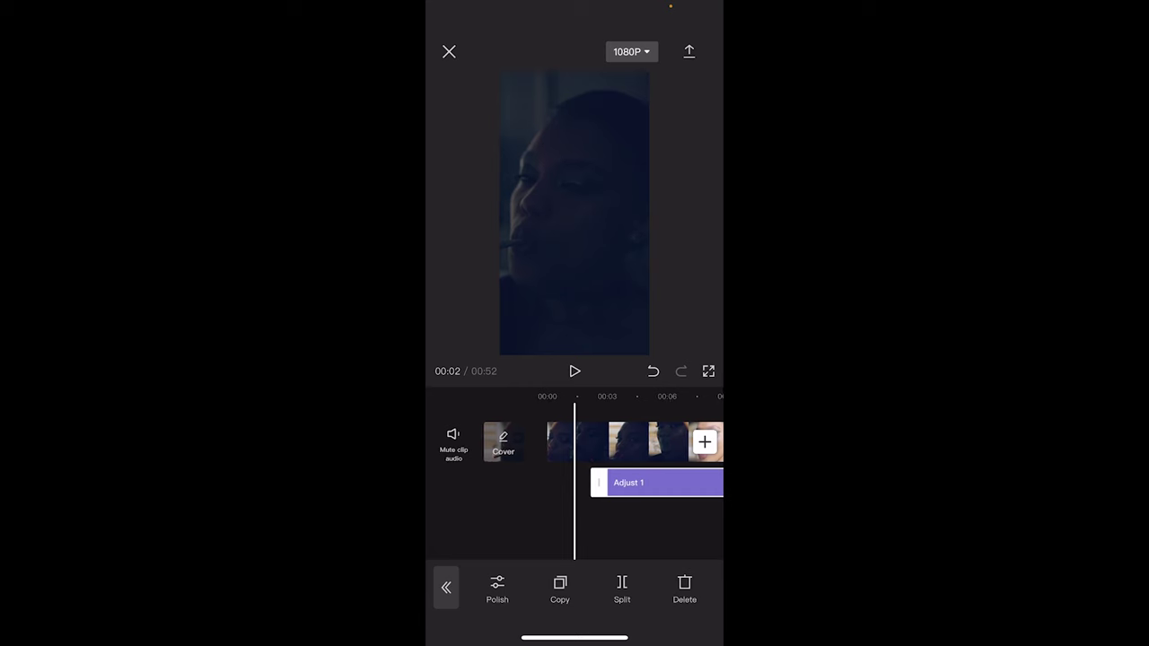
left_click_drag(599, 483, 538, 483)
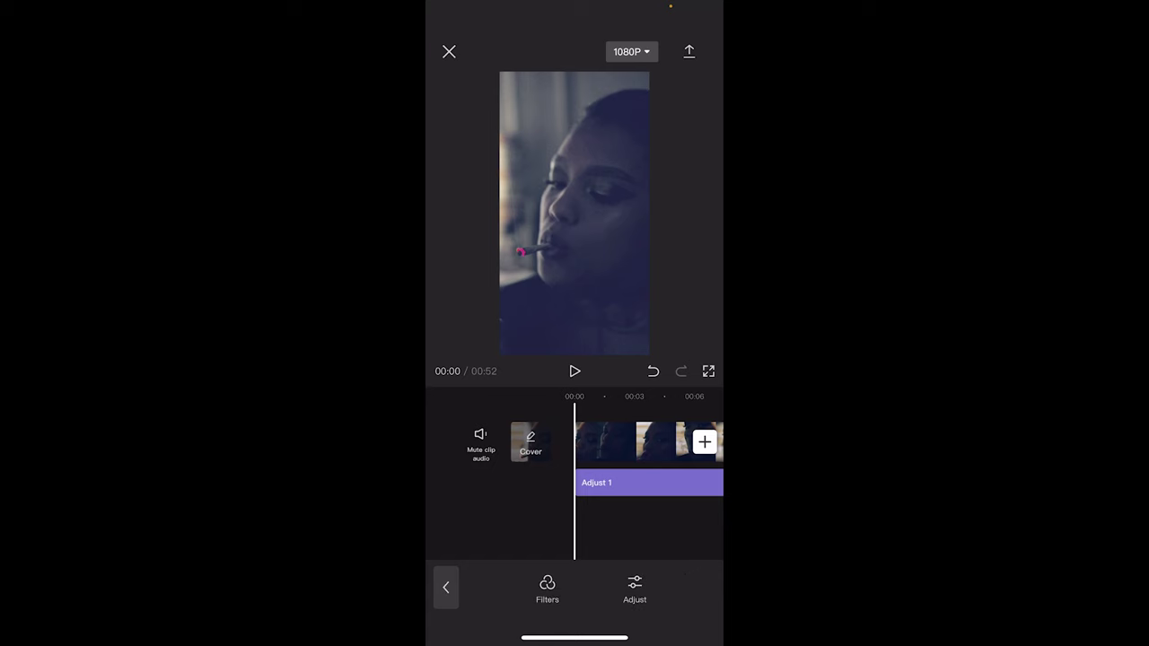
Delete the Adjust 1 layer and return to the main editing tools.
left_click(646, 482)
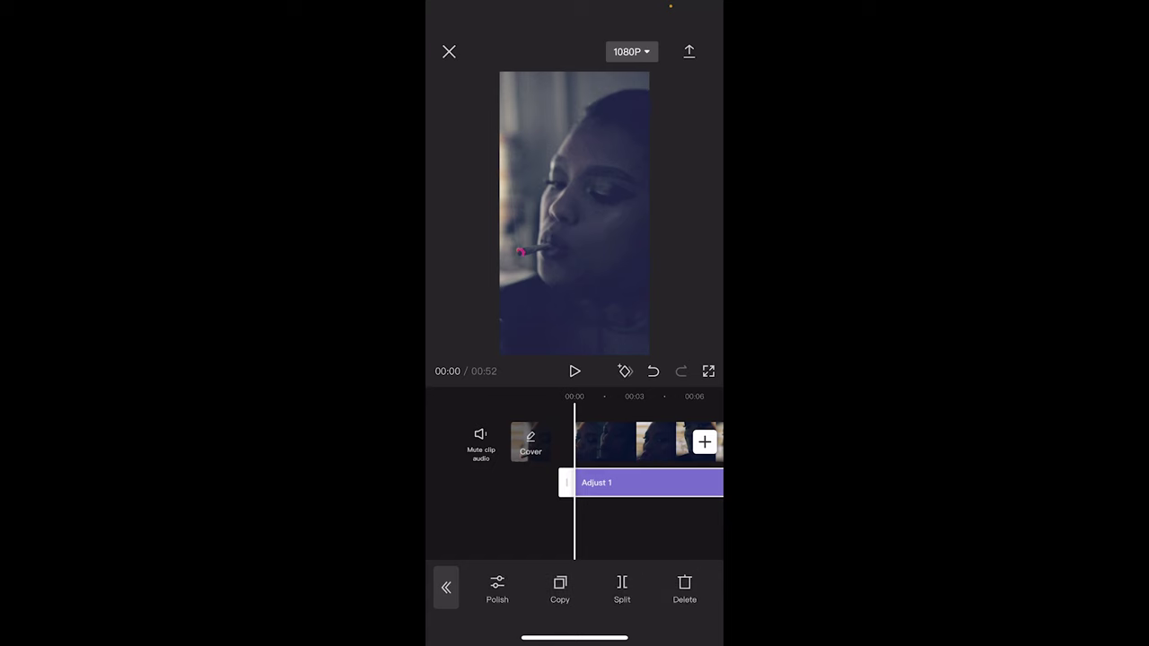
left_click(684, 588)
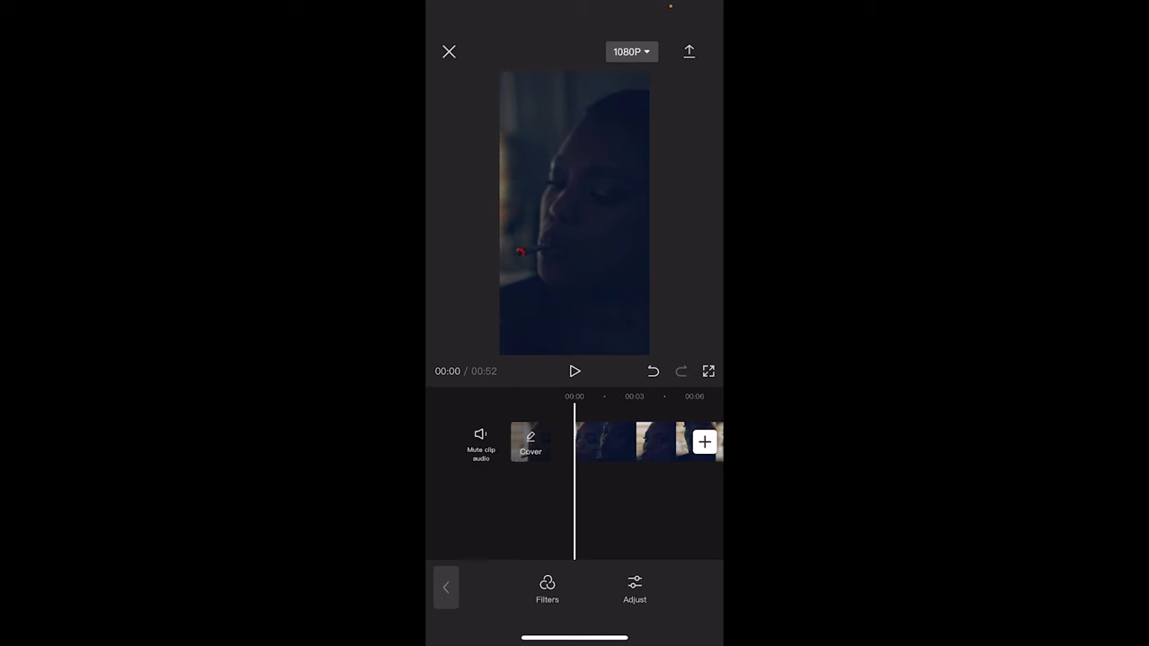
left_click(446, 587)
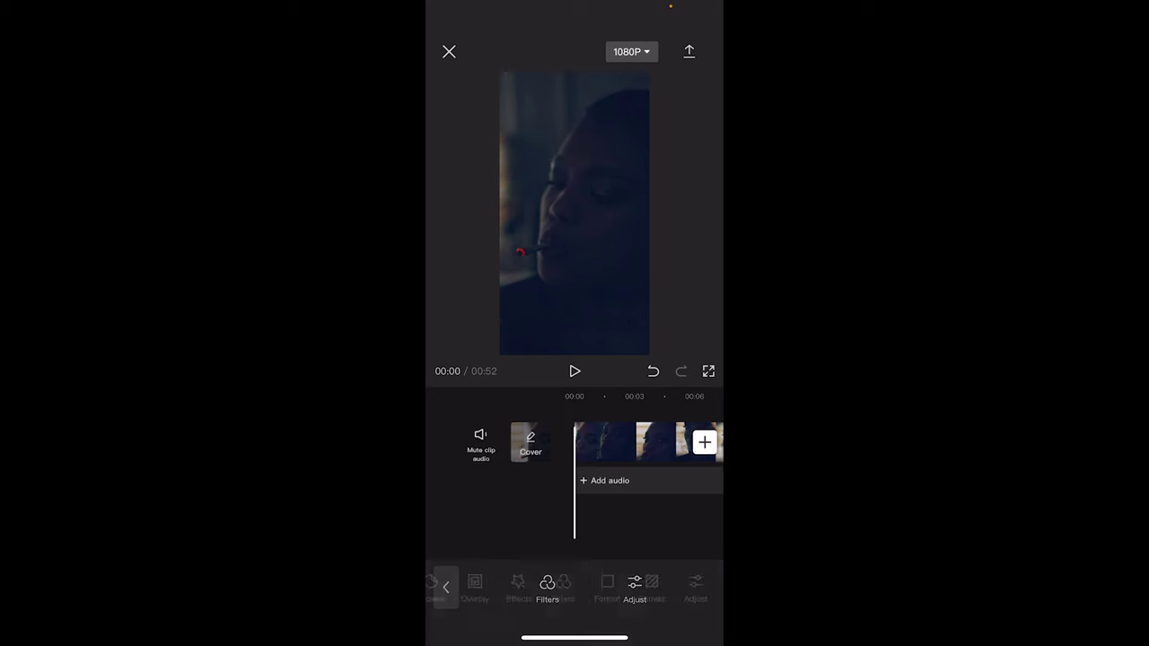
Scroll the bottom toolbar to Adjust and open the Adjust panel.
scroll(583, 588, "right", 1)
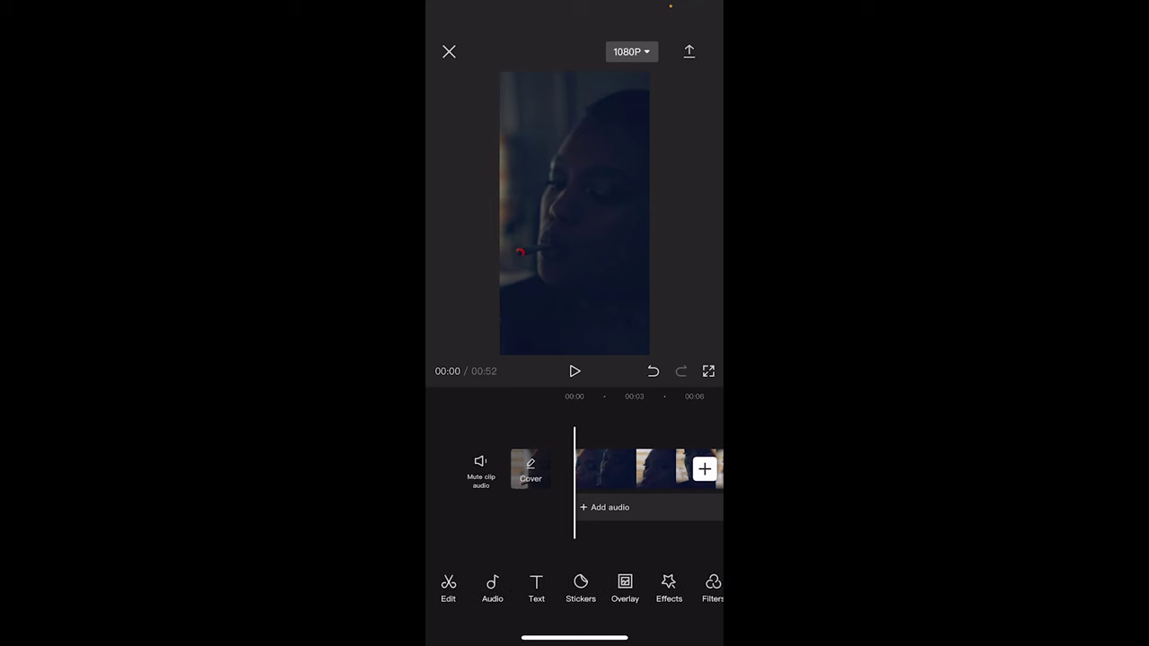
scroll(574, 588, "right", 3)
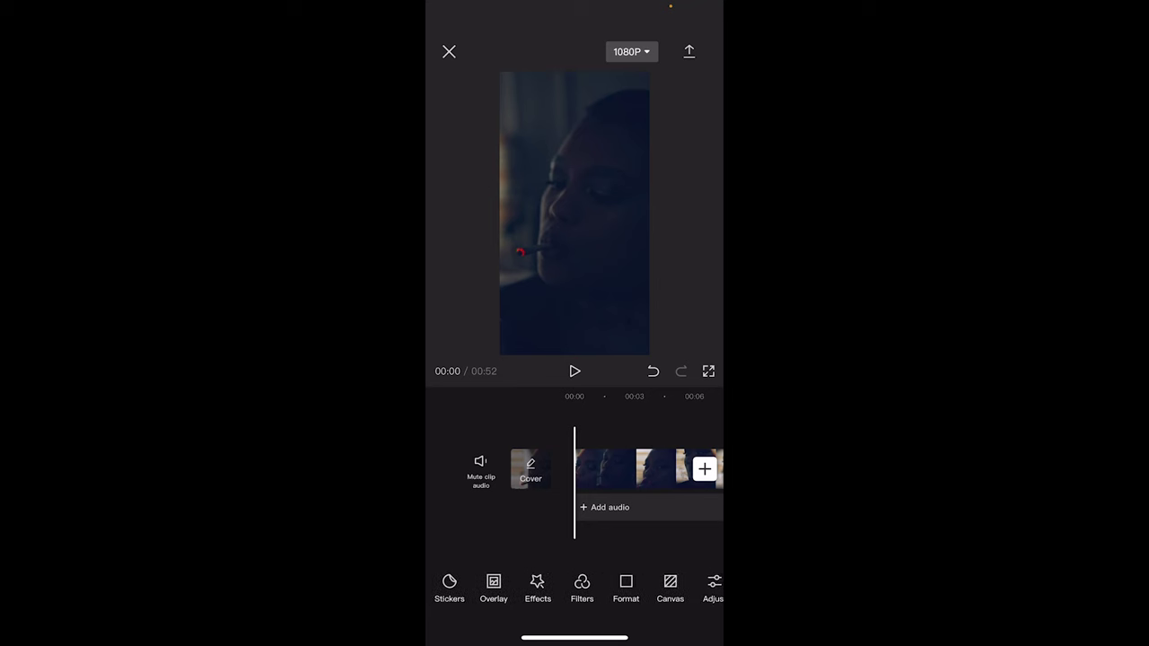
scroll(574, 588, "right", 1)
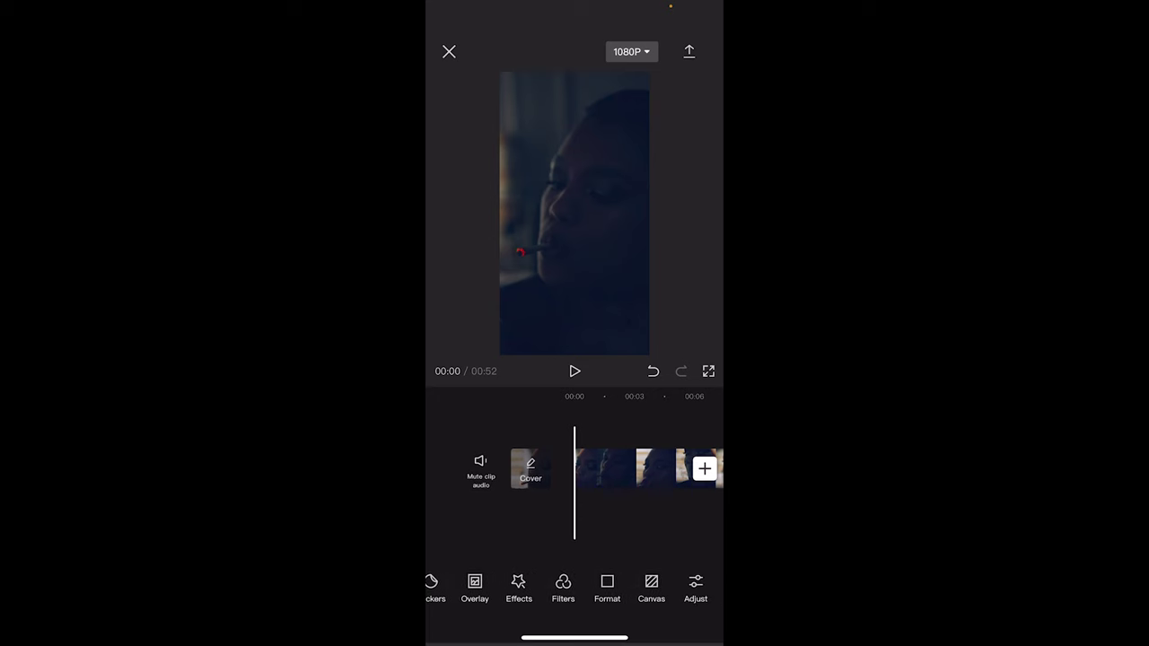
left_click(695, 587)
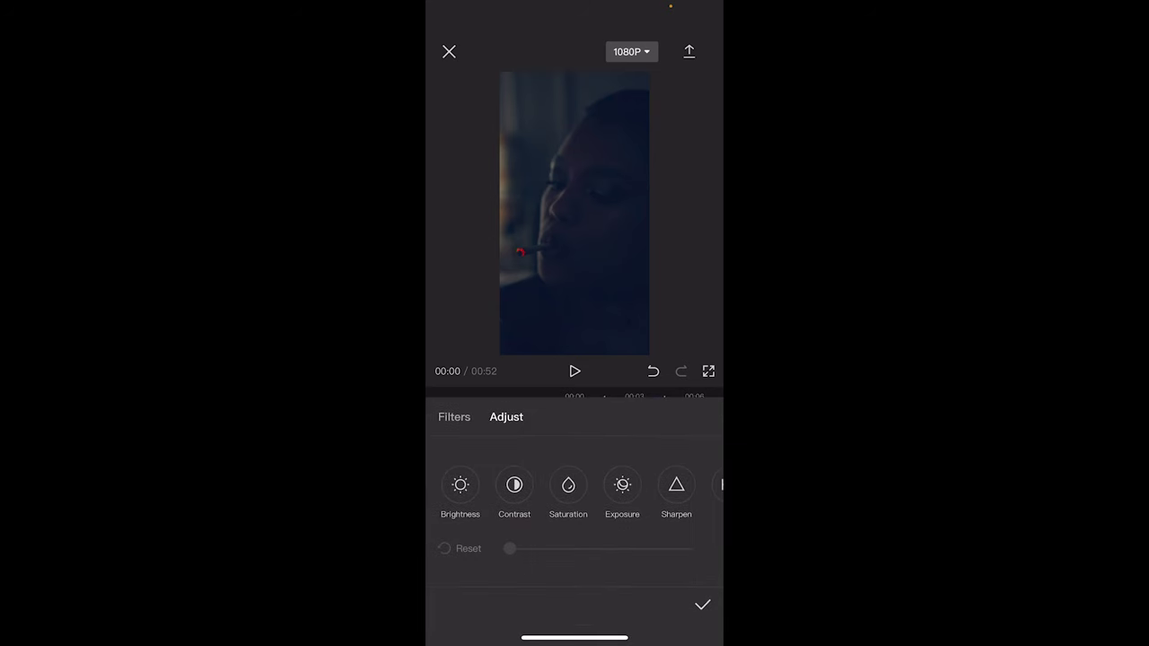
Set the Brightness slider to its maximum and Contrast to −22.
left_click(459, 485)
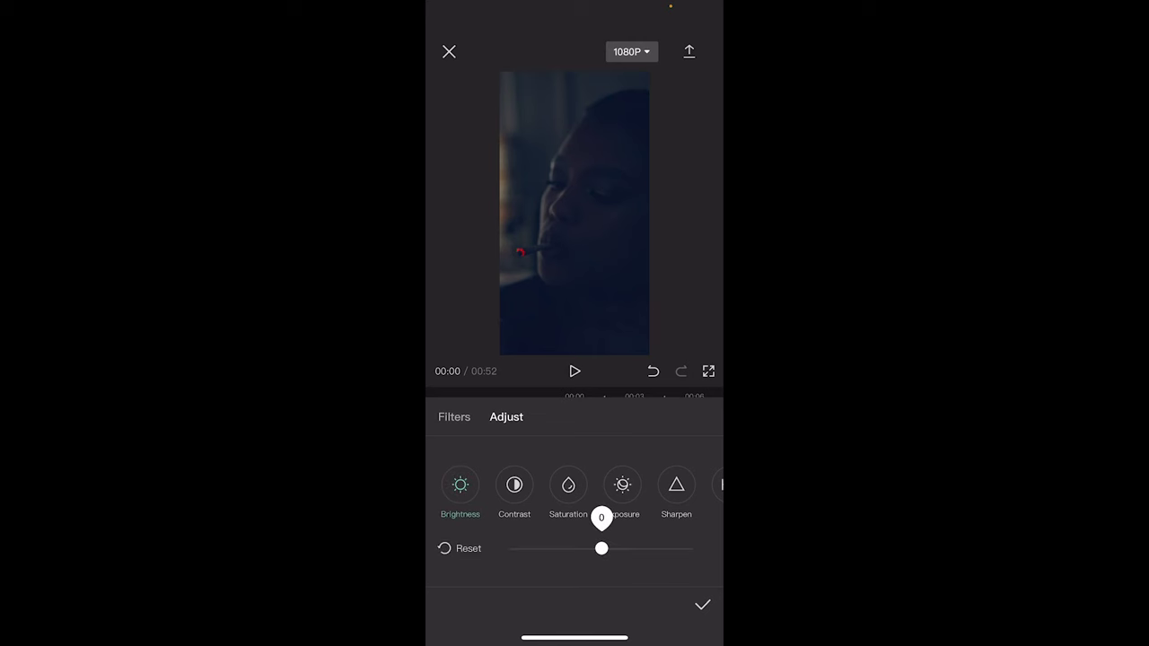
left_click_drag(601, 548, 693, 548)
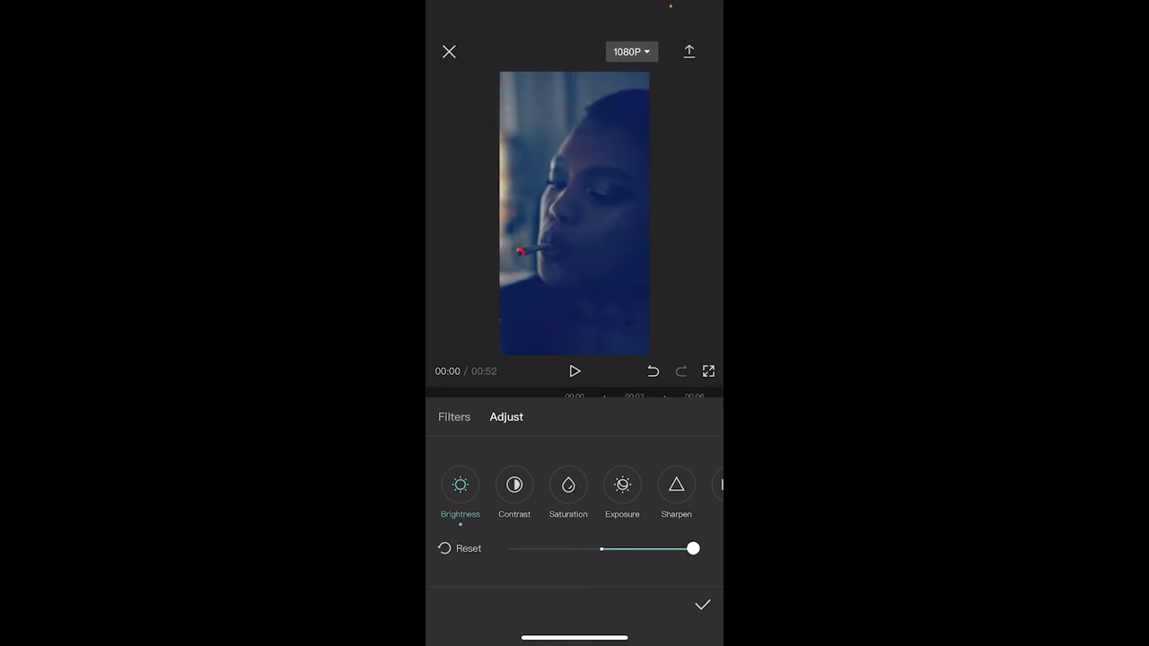
left_click(514, 485)
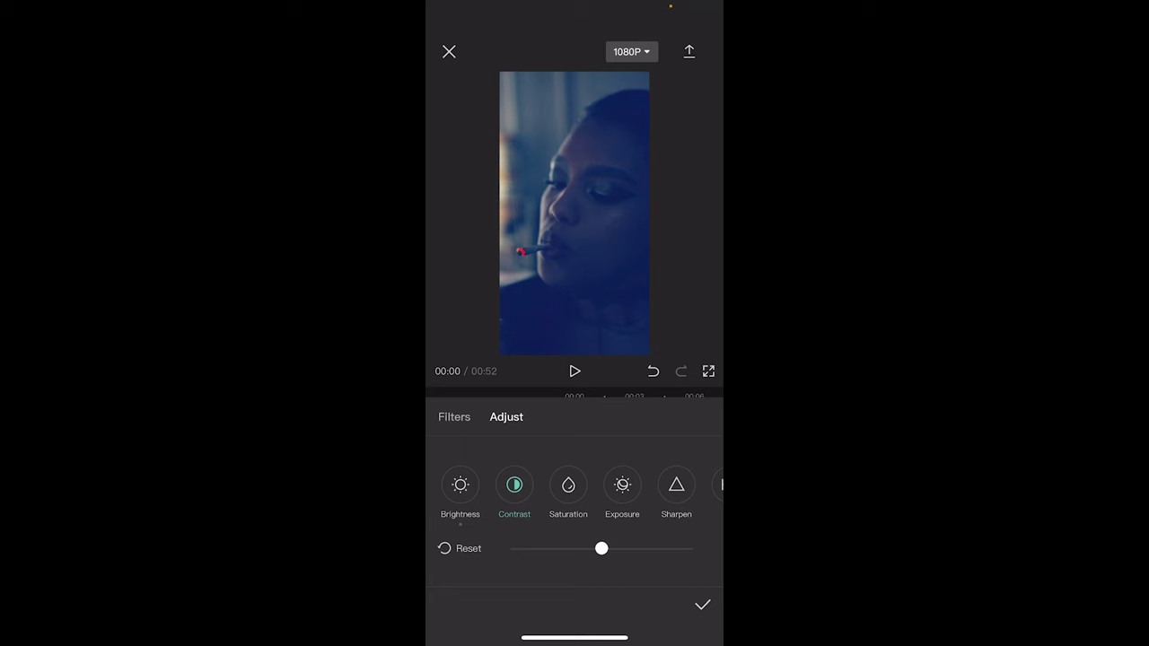
mouse_move(601, 548)
left_mouse_down()
mouse_move(541, 548)
mouse_move(562, 548)
left_mouse_up()
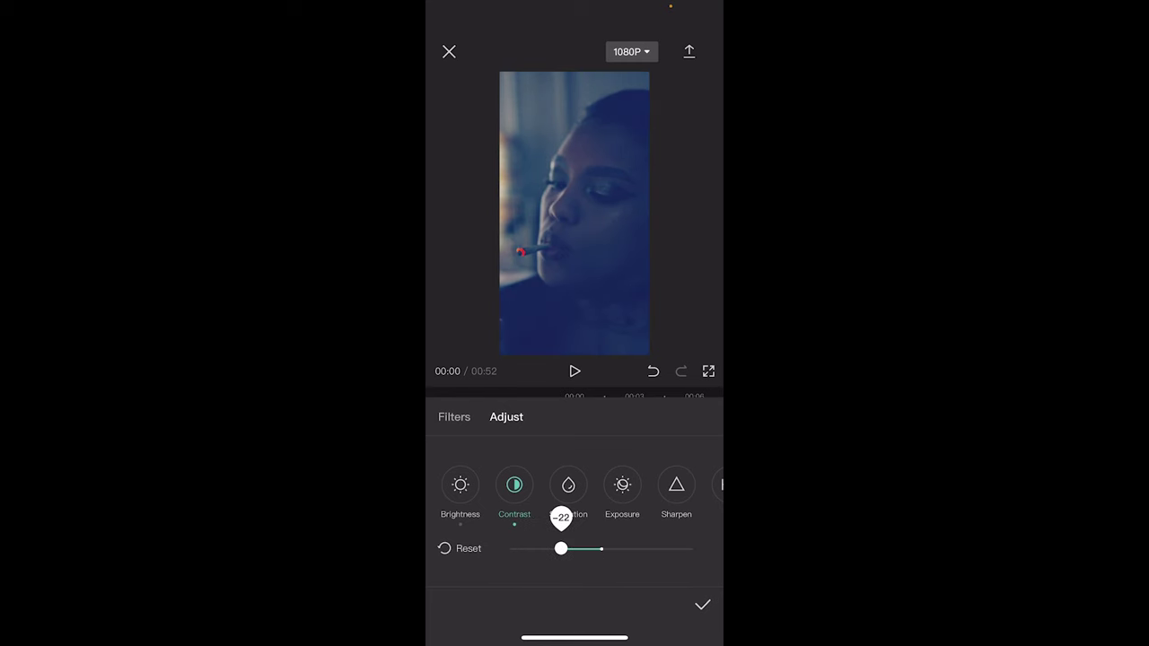
Lower Saturation to about −25 and raise Exposure to about 15.
left_click(568, 485)
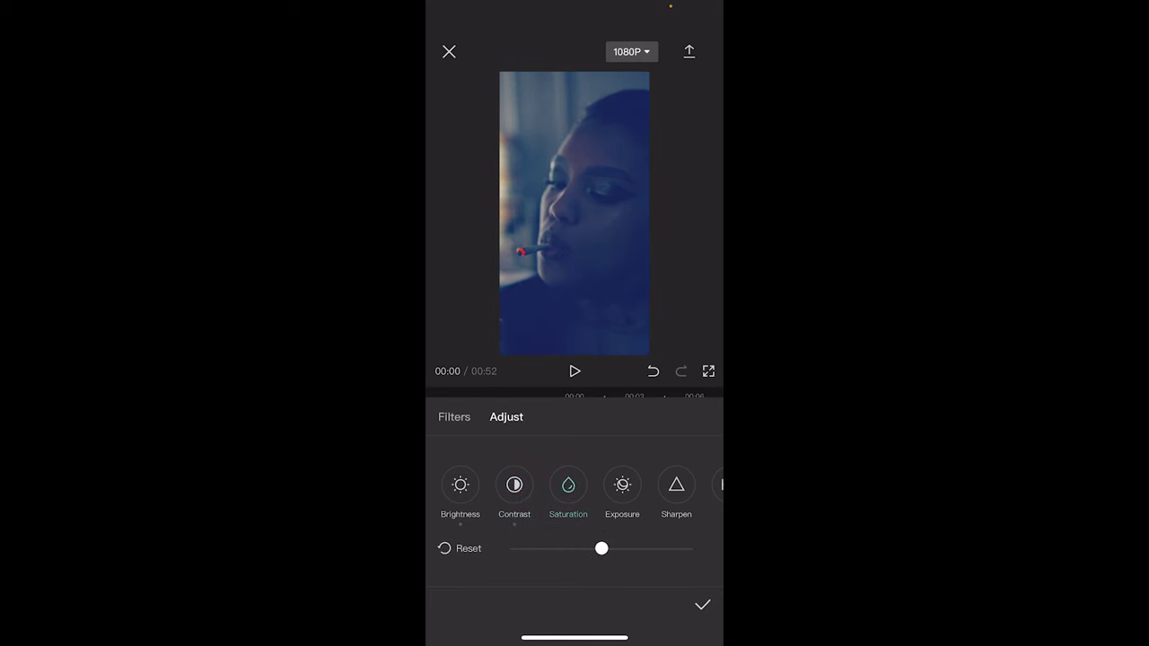
mouse_move(601, 549)
left_mouse_down()
mouse_move(665, 549)
mouse_move(554, 548)
left_mouse_up()
scroll(574, 494, "right", 1)
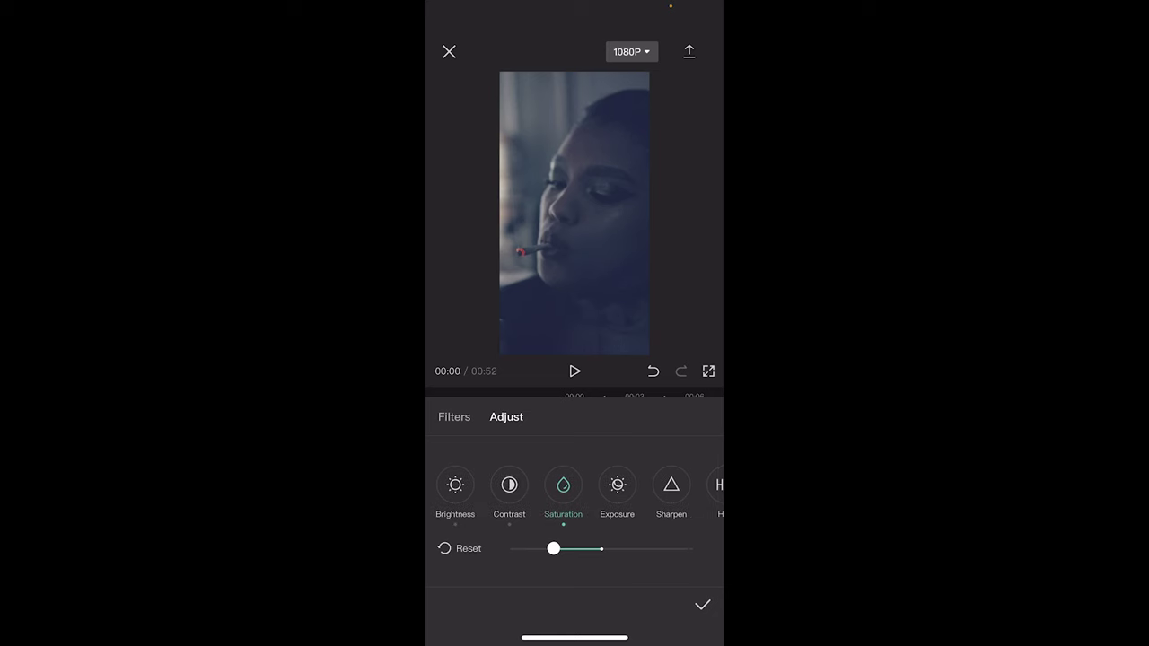
scroll(574, 484, "right", 2)
left_click(577, 485)
left_click_drag(600, 548, 628, 548)
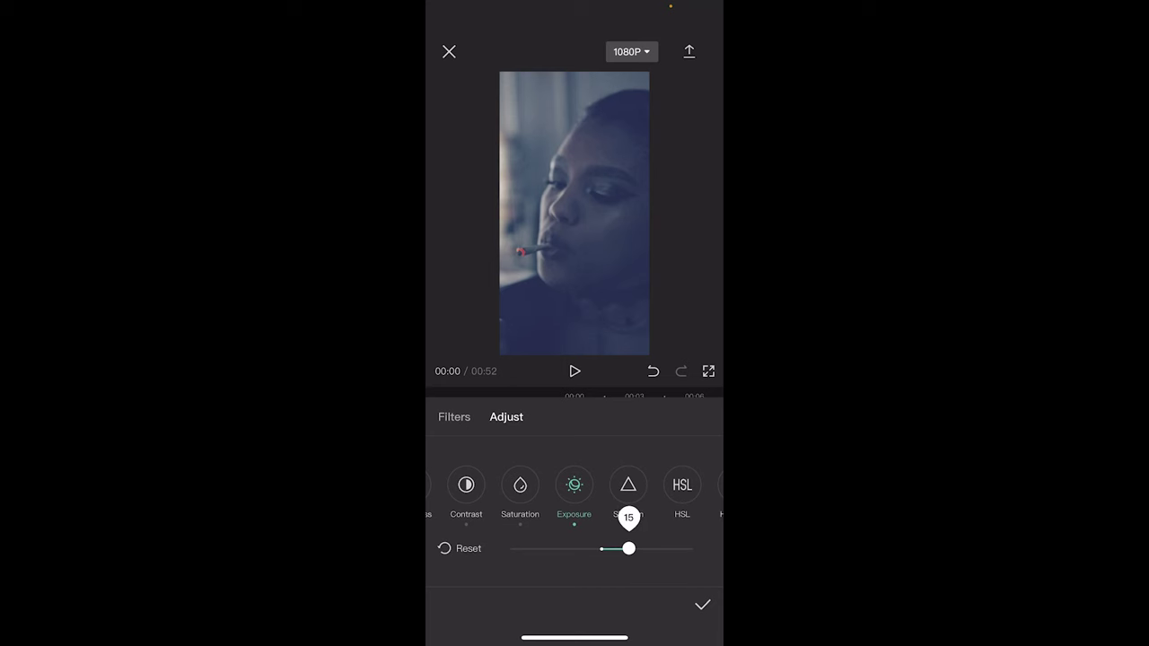
Scroll the adjustment options over to HSL and select it.
scroll(575, 485, "right", 1)
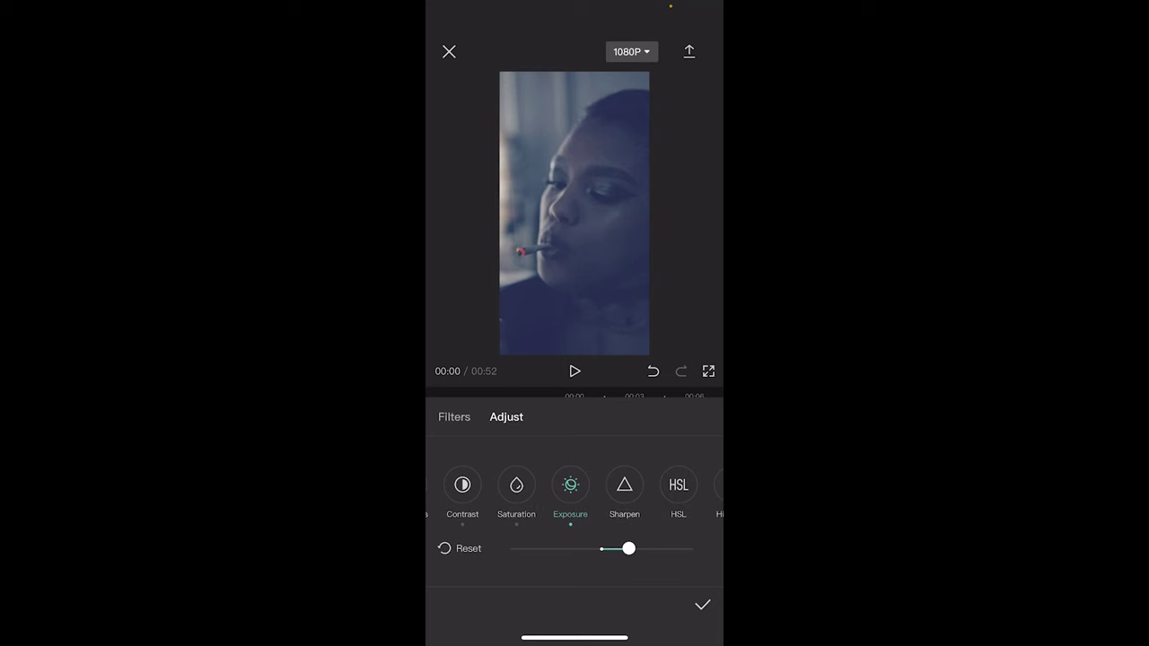
left_click_drag(628, 485, 542, 484)
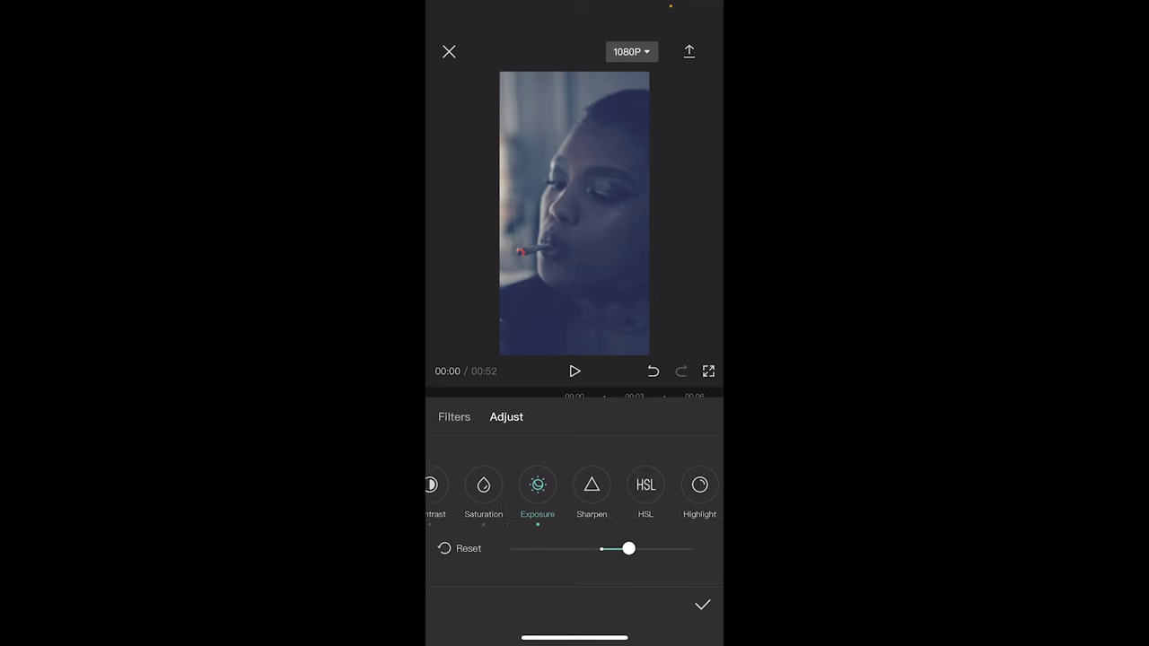
left_click(592, 484)
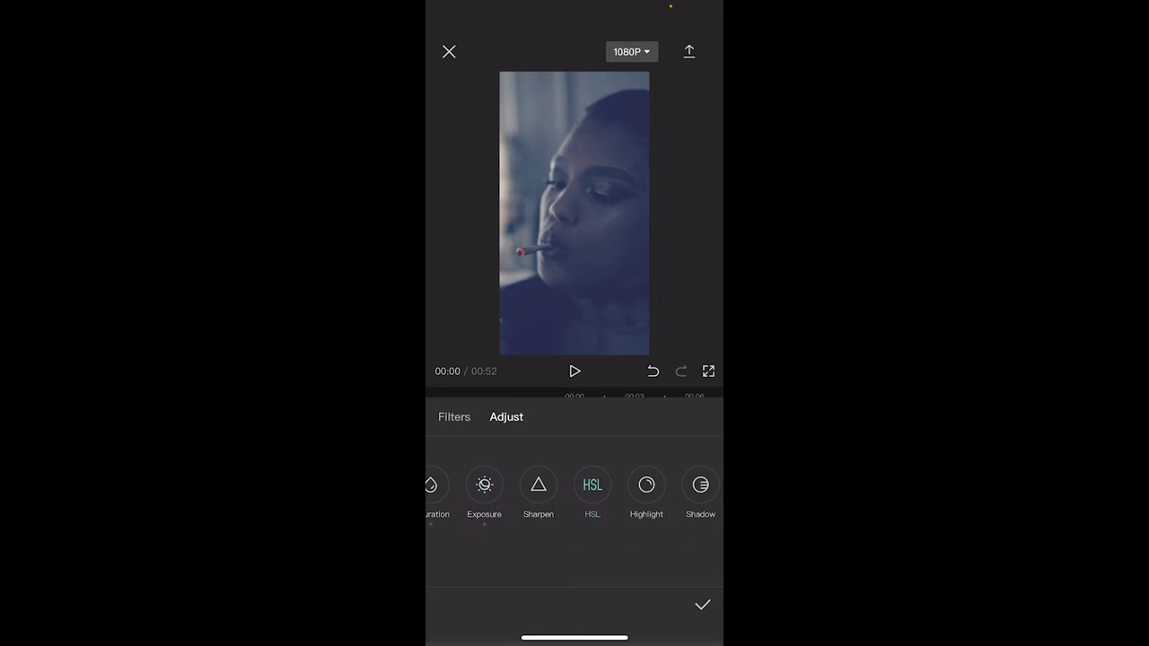
Set the blue HSL tones to hue 14, saturation −15 and luminance 11.
left_click(592, 484)
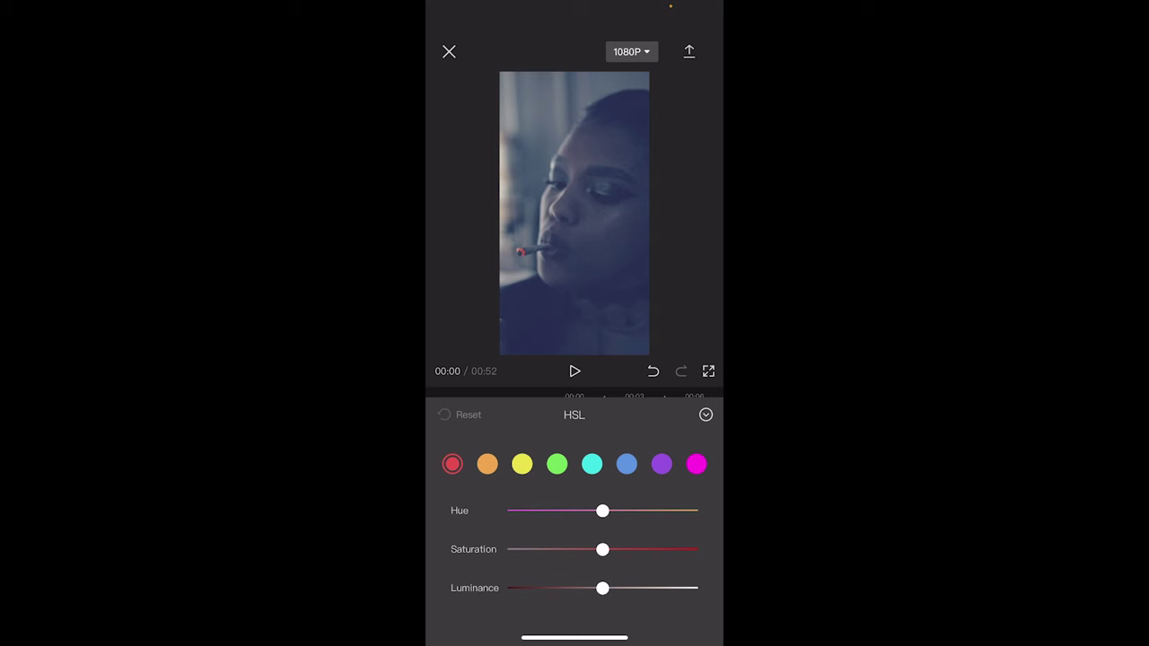
left_click(626, 463)
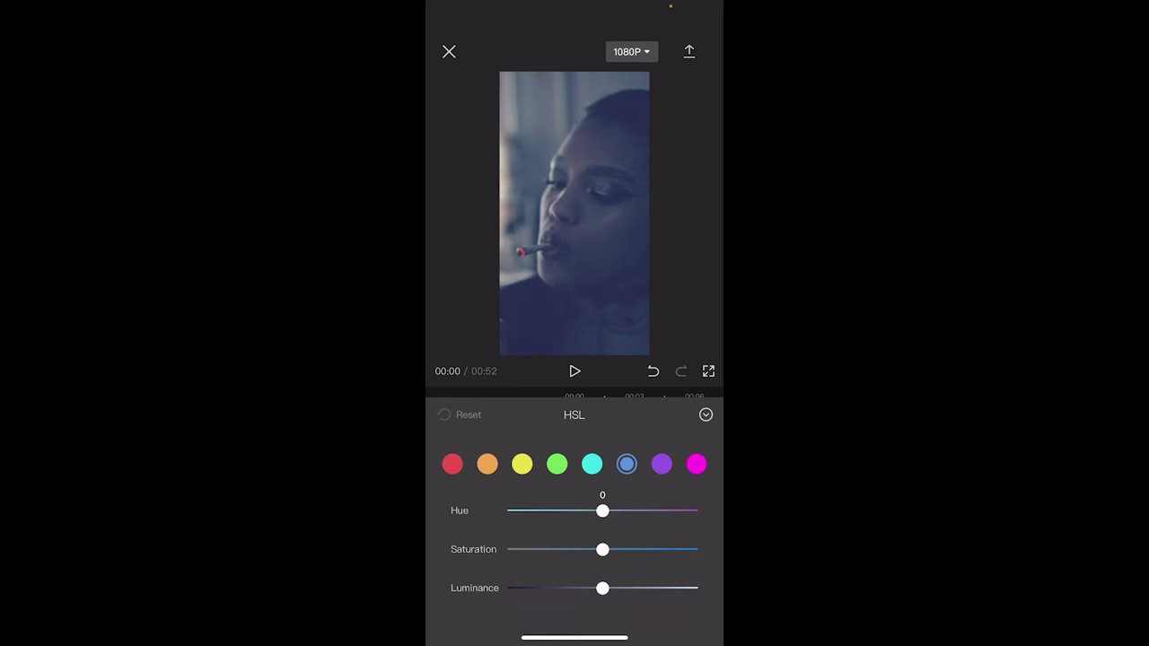
mouse_move(603, 510)
left_mouse_down()
mouse_move(574, 510)
mouse_move(615, 511)
left_mouse_up()
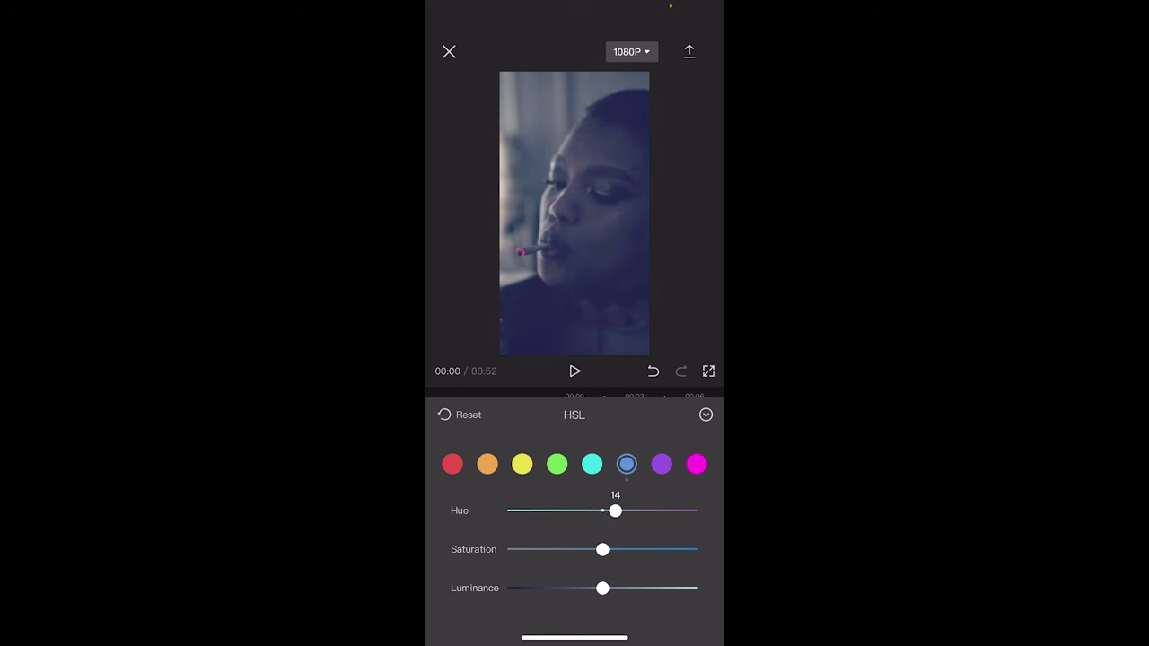
left_click_drag(602, 549, 587, 550)
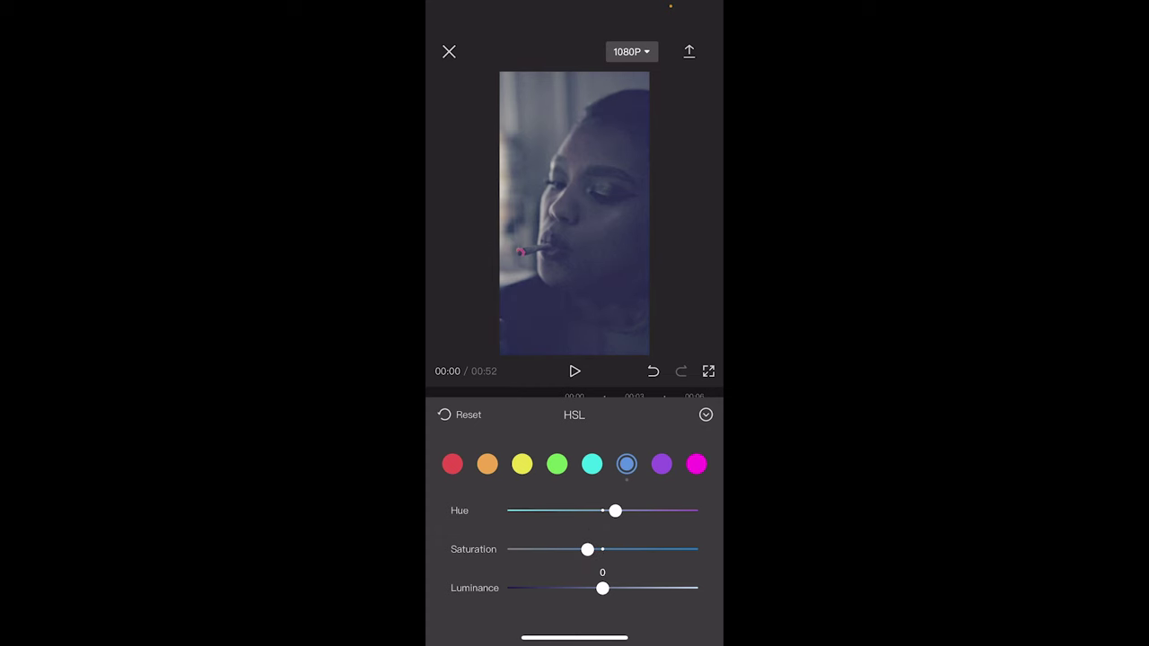
left_click_drag(602, 588, 623, 588)
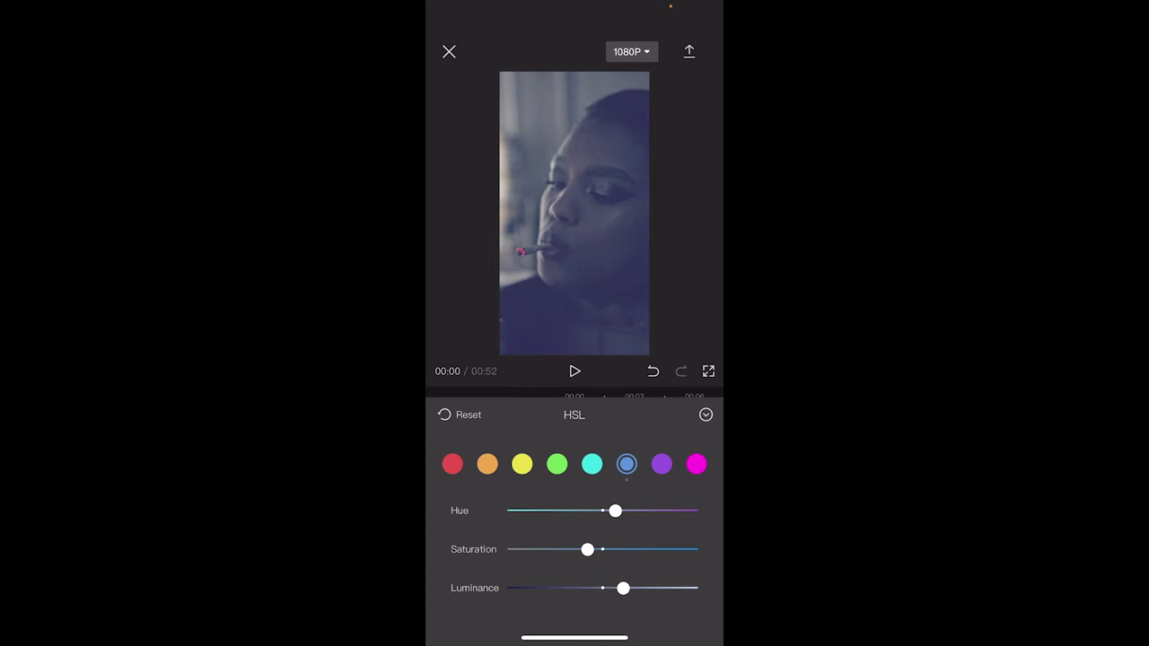
left_click(705, 414)
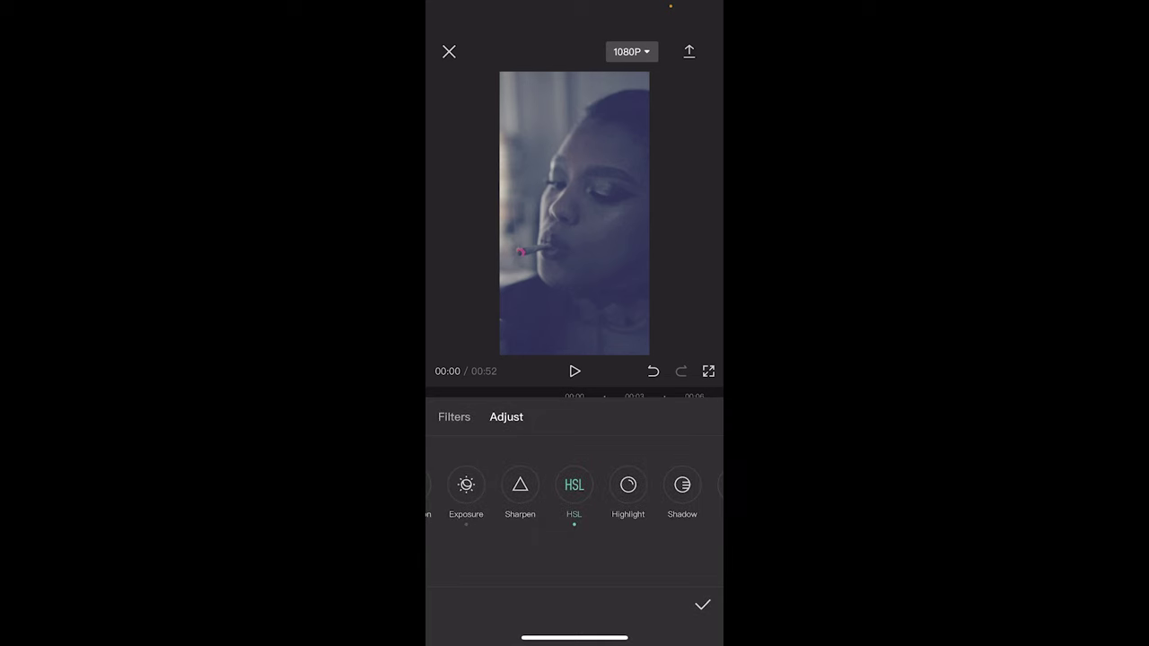
Warm the colour temperature to about 14 and start trimming the resulting Adjust 2 layer.
scroll(574, 494, "right", 1)
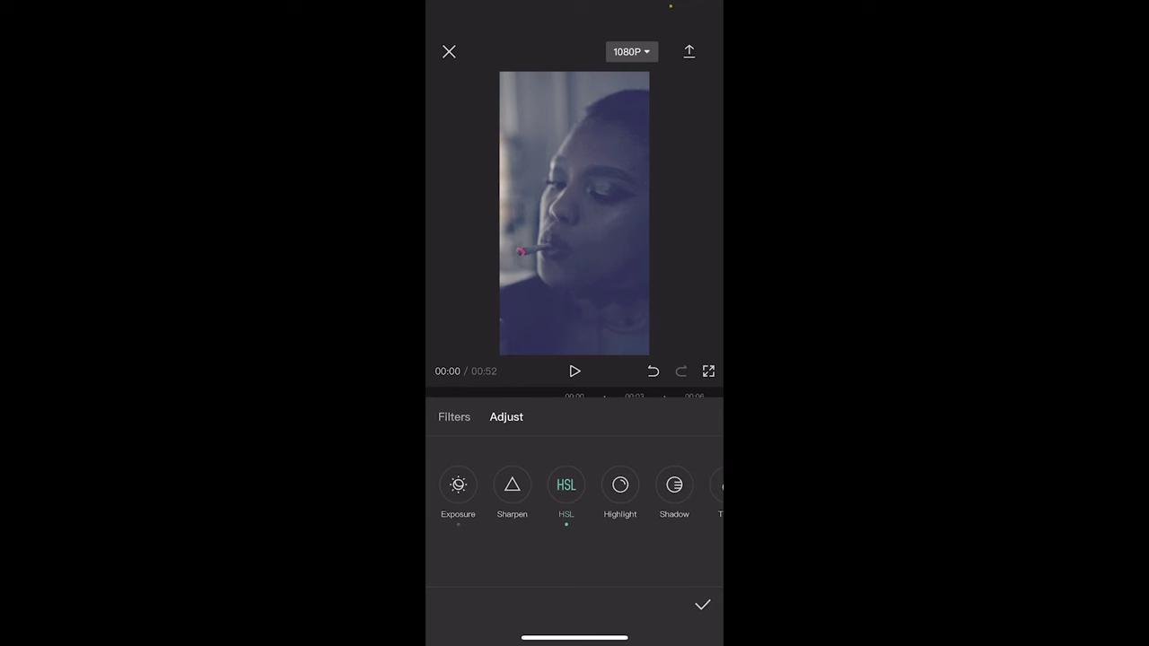
scroll(574, 493, "right", 3)
left_click(661, 484)
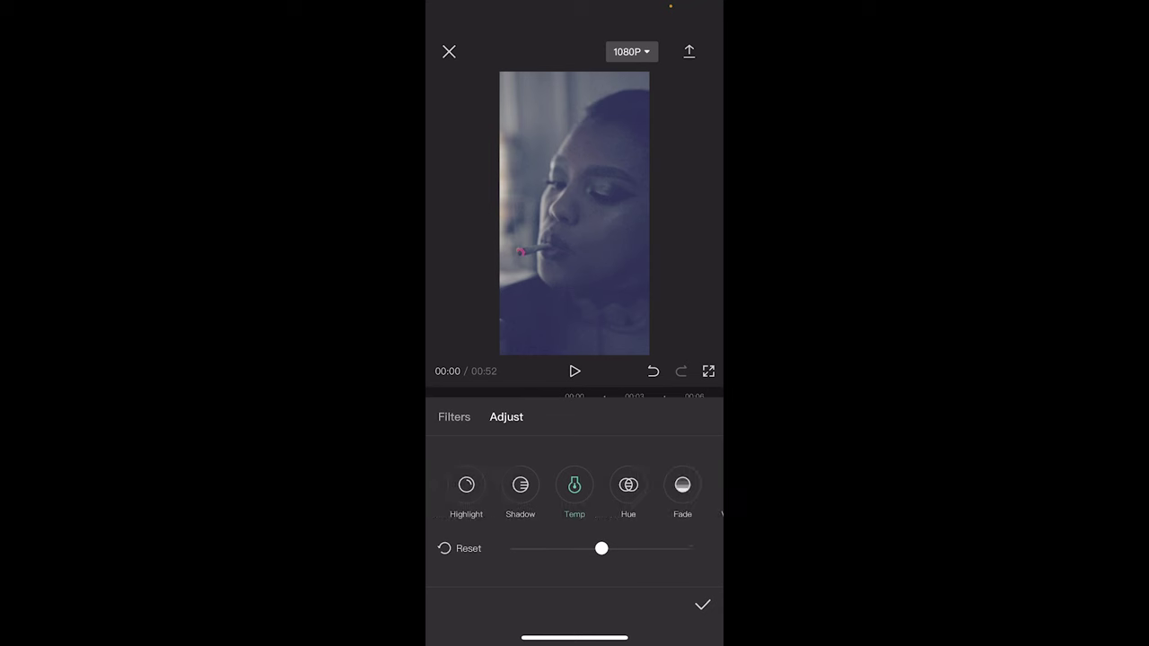
left_click_drag(601, 548, 608, 548)
mouse_move(608, 548)
left_mouse_down()
mouse_move(692, 549)
mouse_move(536, 548)
mouse_move(648, 548)
mouse_move(626, 549)
left_mouse_up()
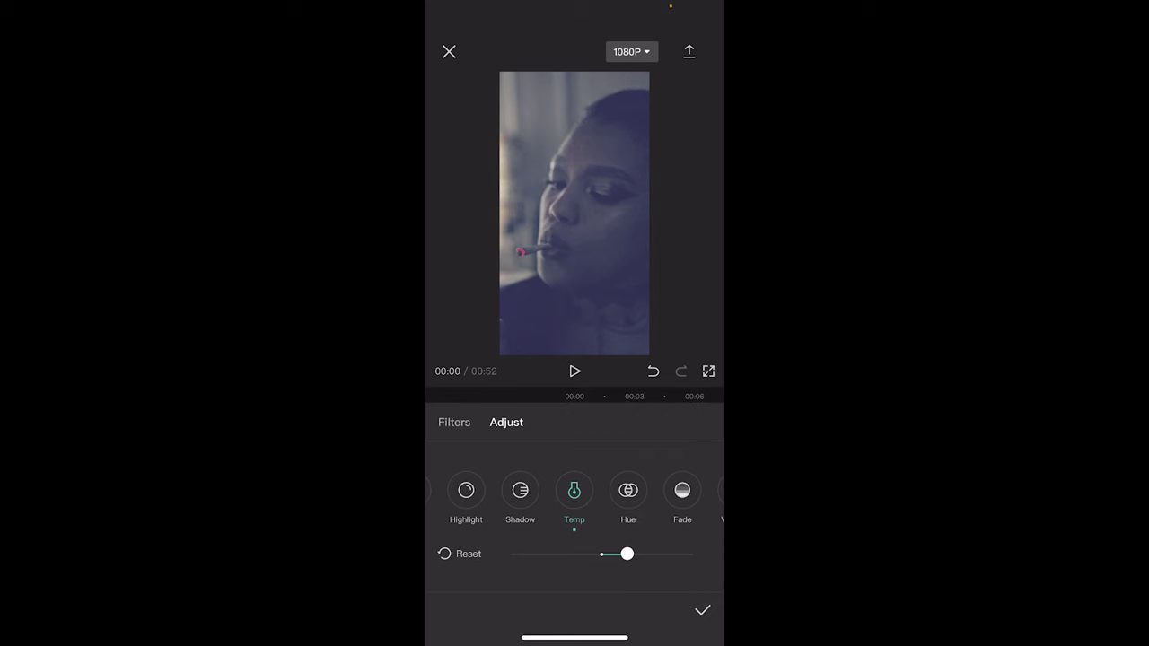
left_click_drag(566, 483, 574, 483)
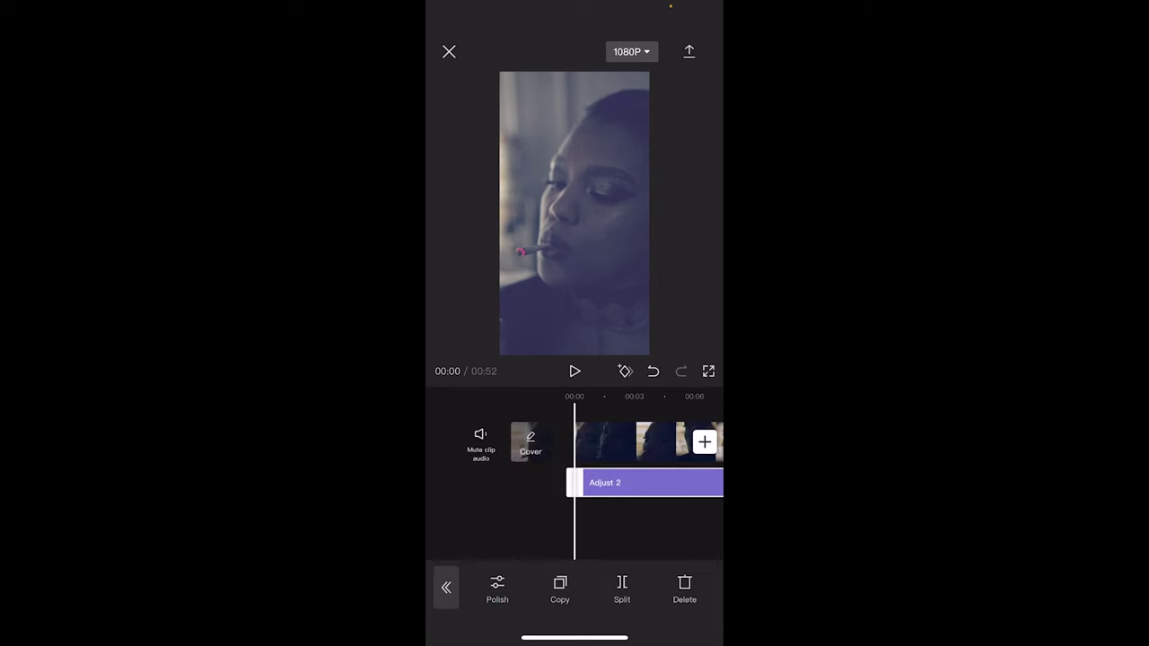
Trim and slide Adjust 2 so it starts at 00:00, then deselect it.
left_click_drag(611, 483, 646, 483)
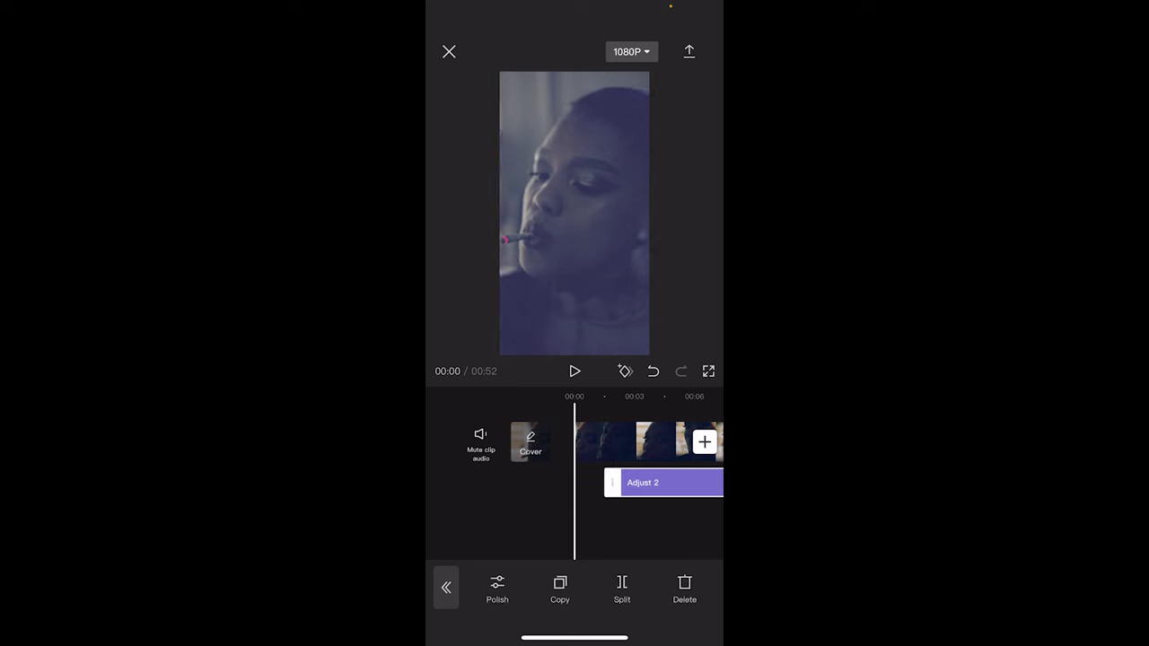
left_click_drag(538, 439, 586, 439)
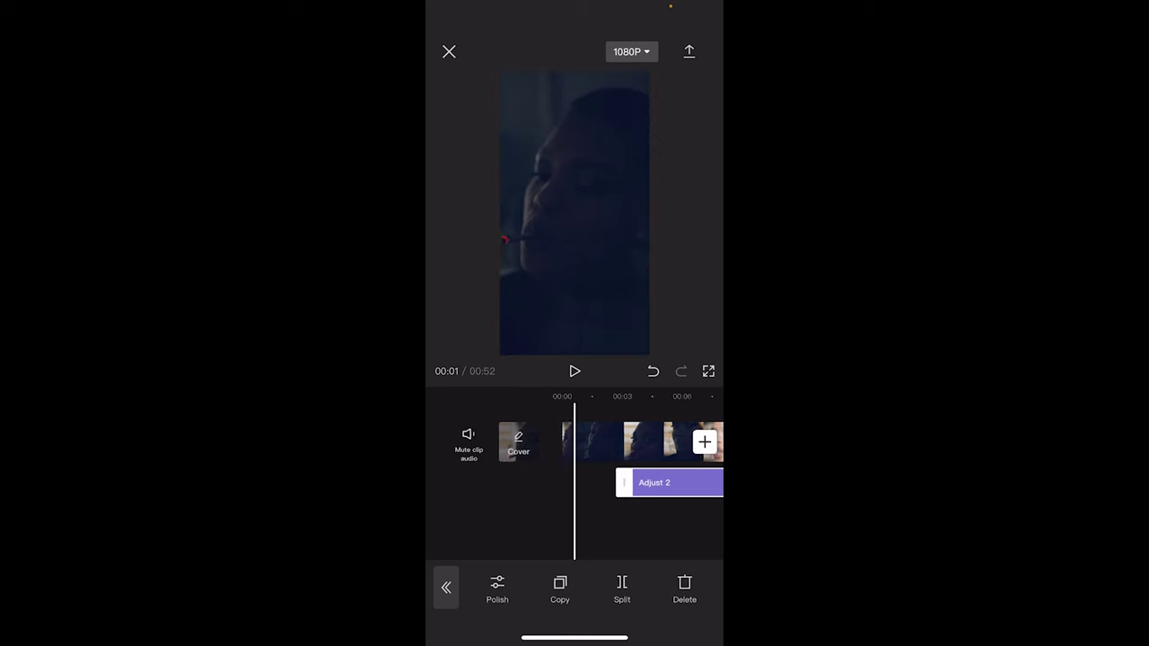
left_click_drag(646, 483, 589, 483)
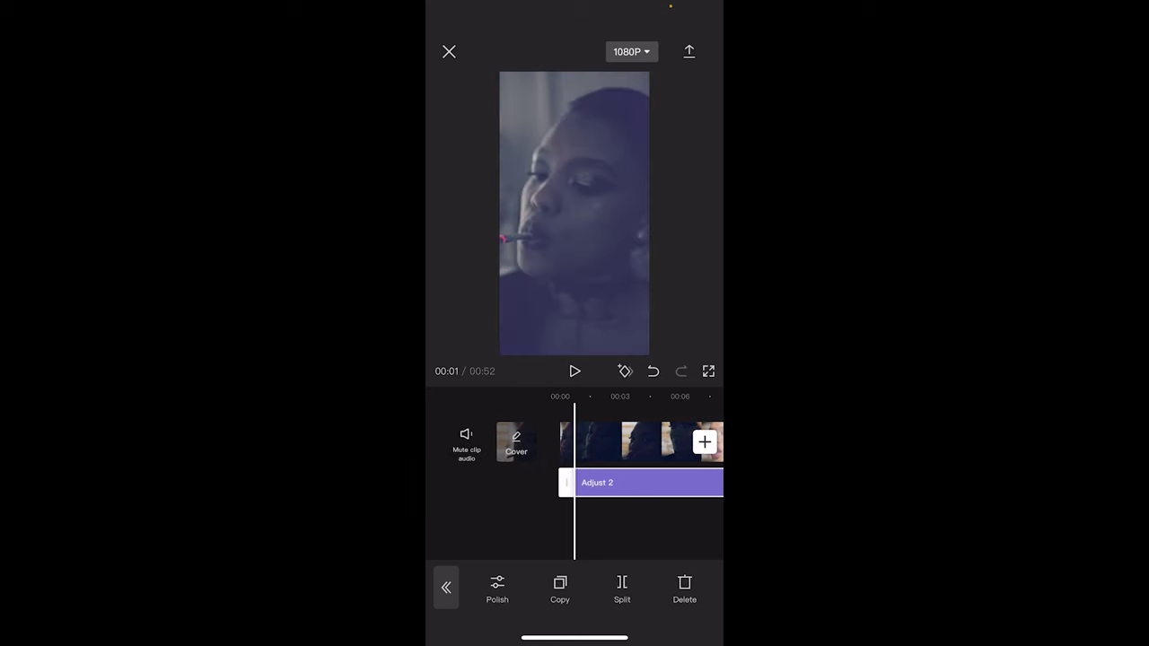
left_click(646, 529)
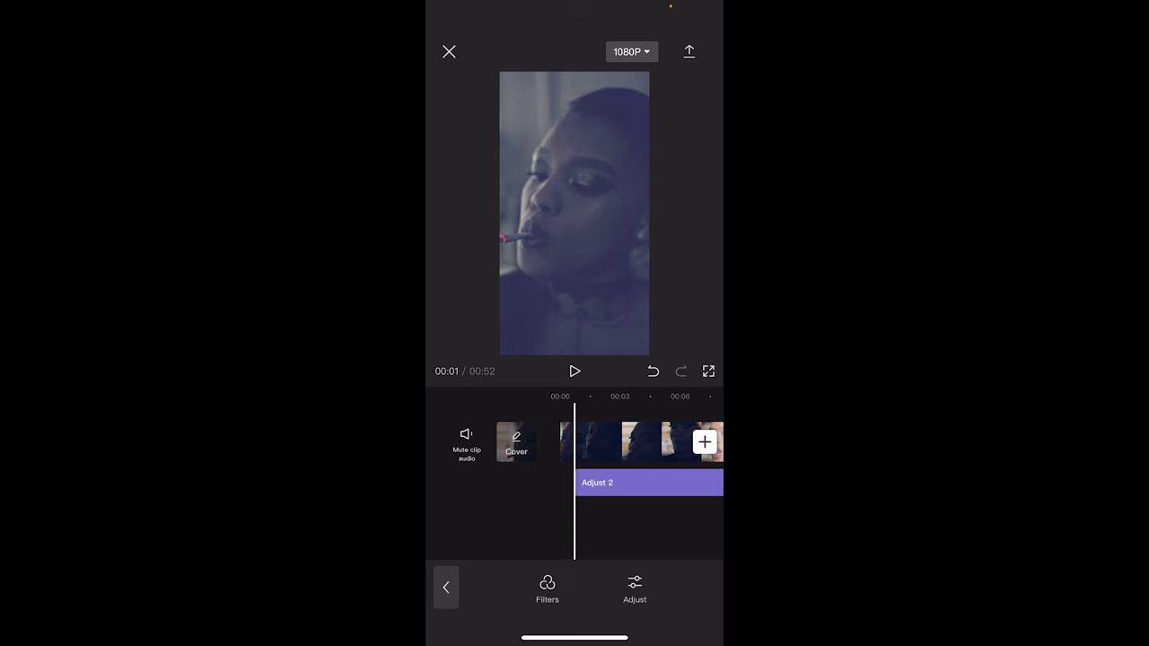
Select Adjust 2, open and close its Adjust settings unchanged, then duplicate it.
left_click(628, 482)
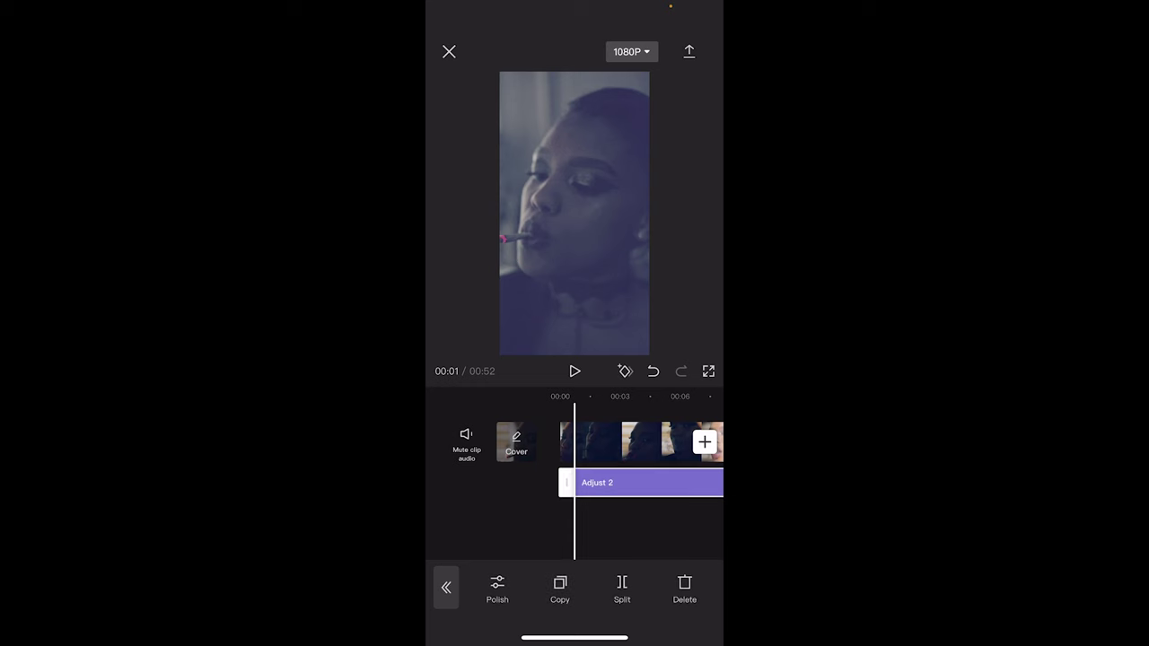
left_click(646, 529)
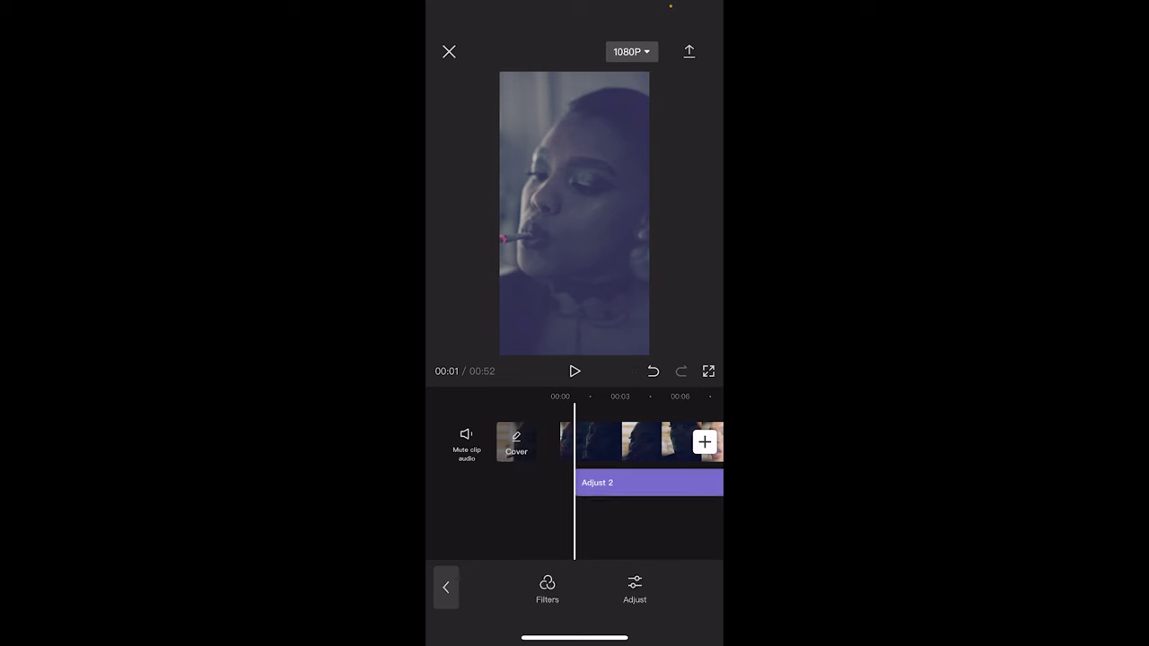
left_click(635, 589)
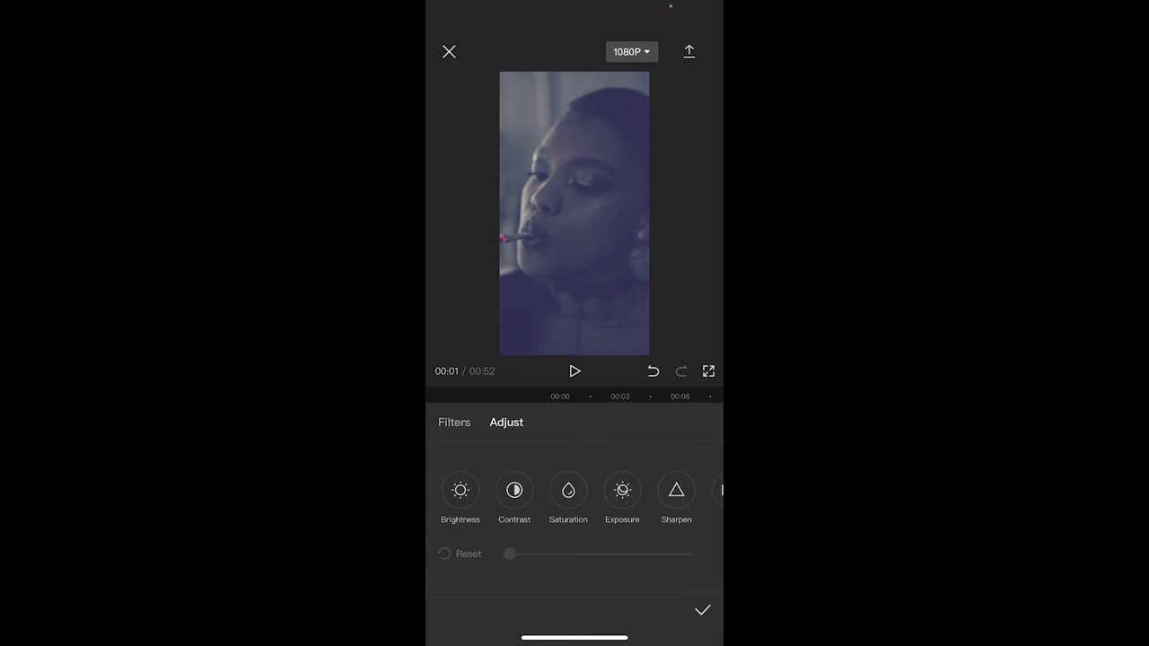
left_click(702, 610)
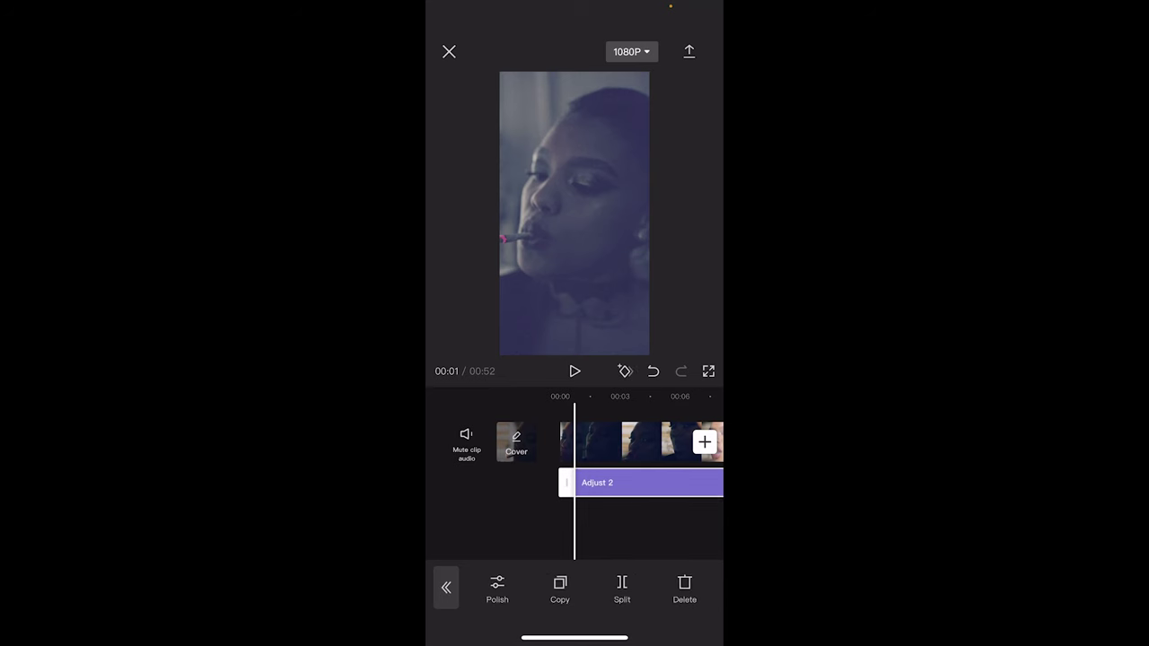
left_click(559, 589)
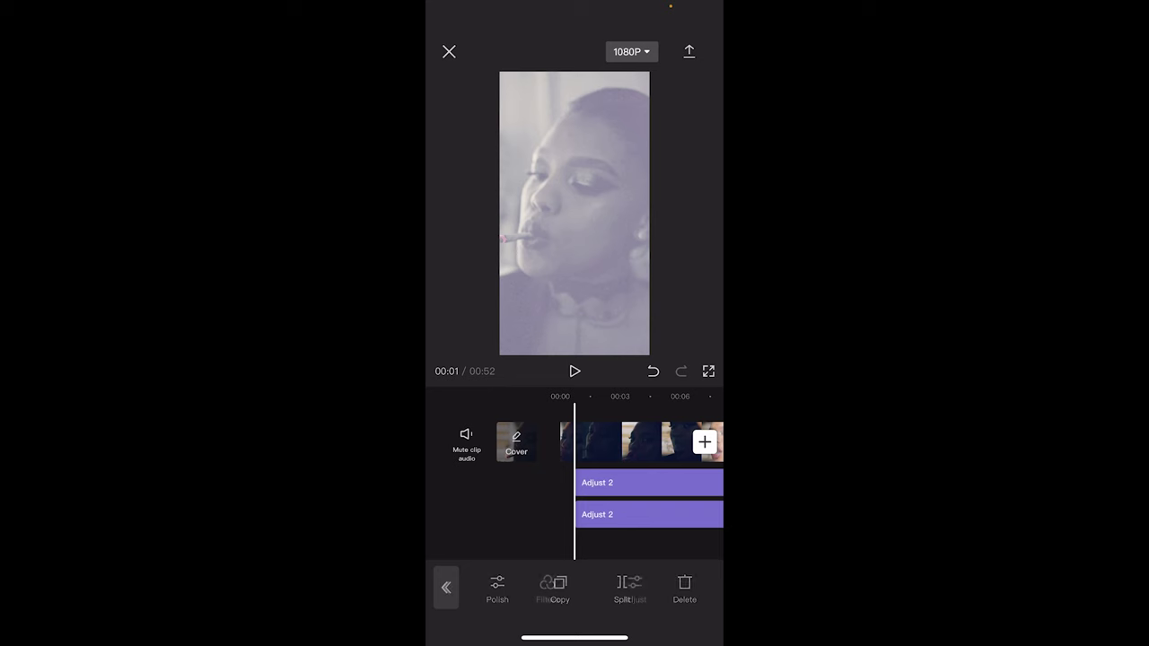
Select the lower duplicate Adjust 2 layer, glance at its settings, and delete it.
left_click(637, 514)
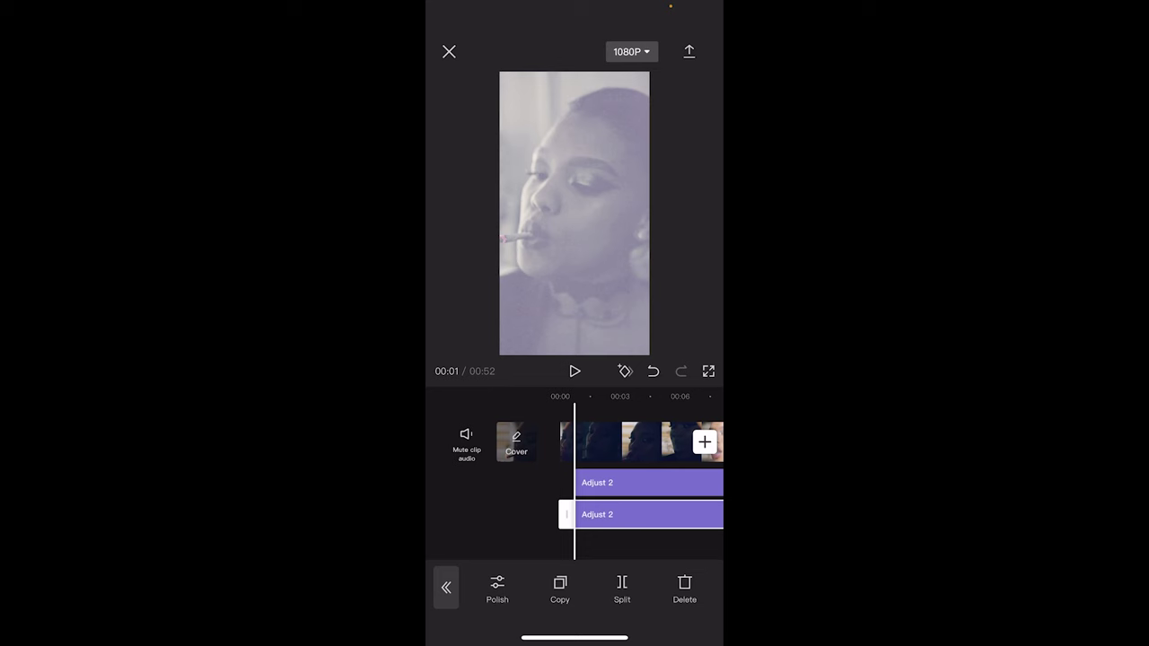
left_click(497, 589)
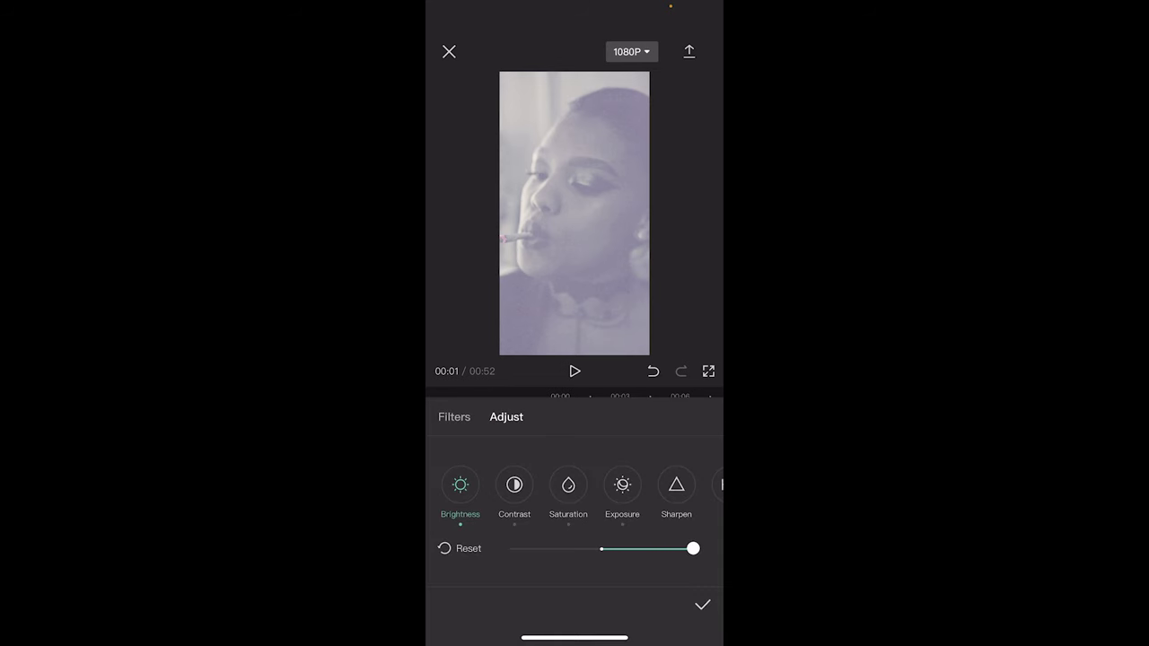
scroll(574, 493, "right", 5)
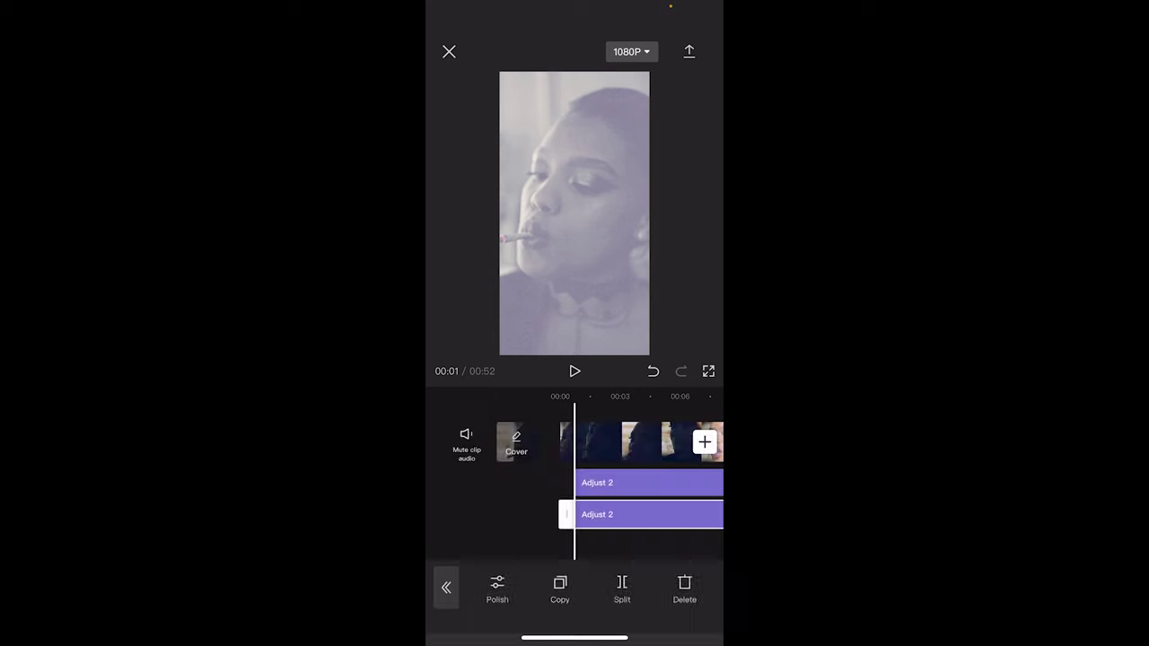
left_click(684, 590)
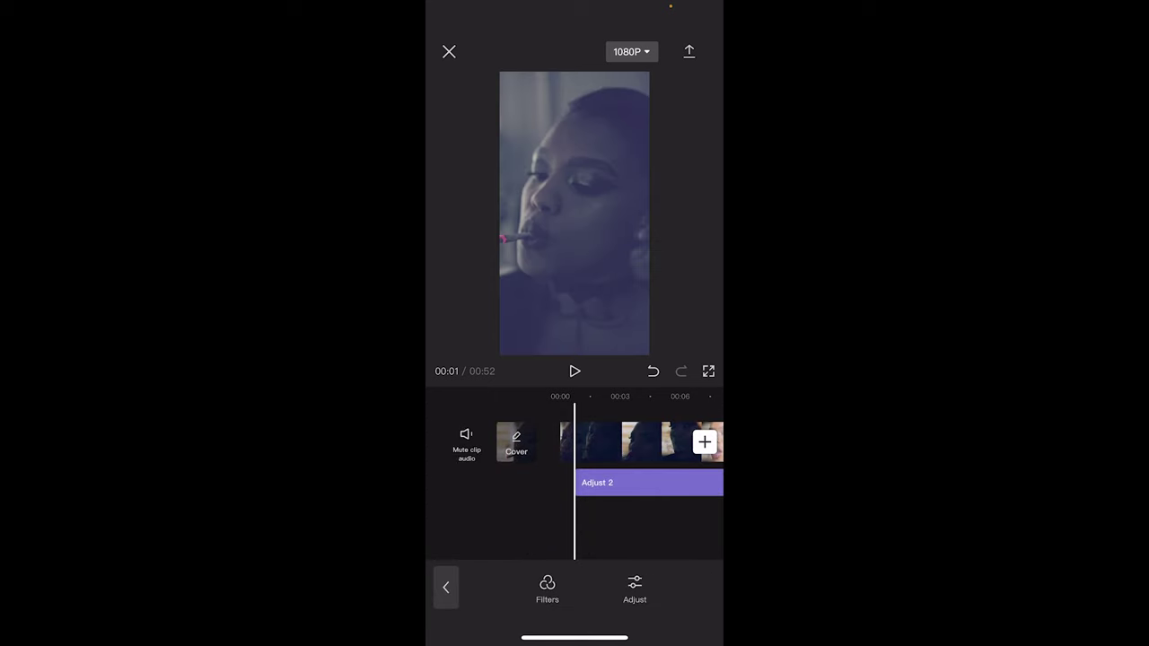